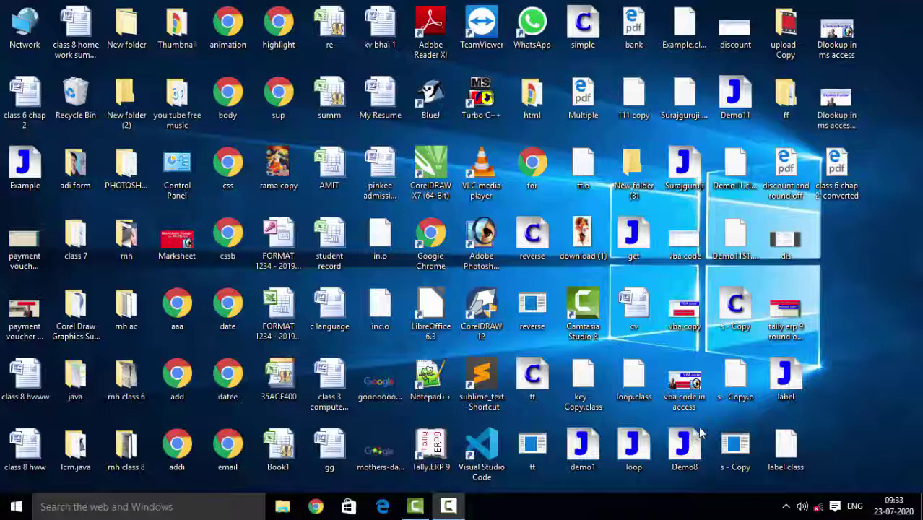
- Refresh the desktop four times from its right-click menu, then open the Start menu
right_click(875, 158)
click(888, 201)
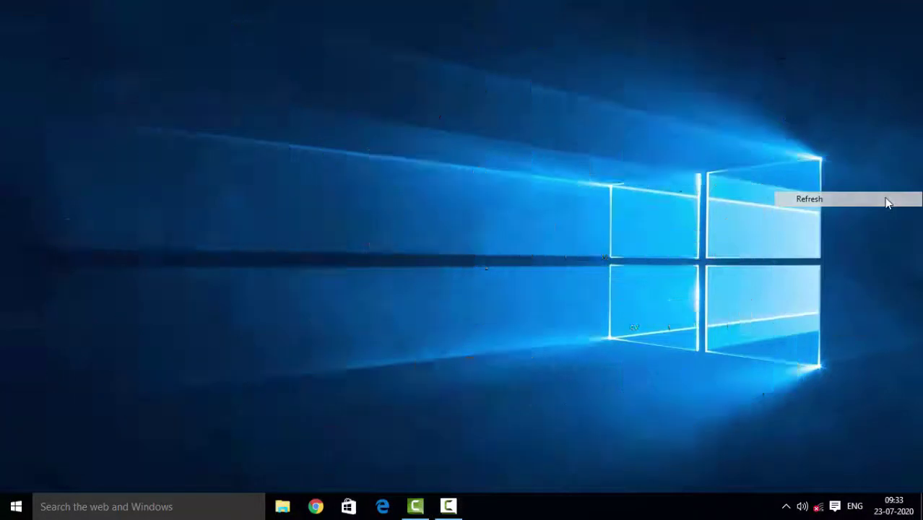
right_click(882, 237)
click(854, 281)
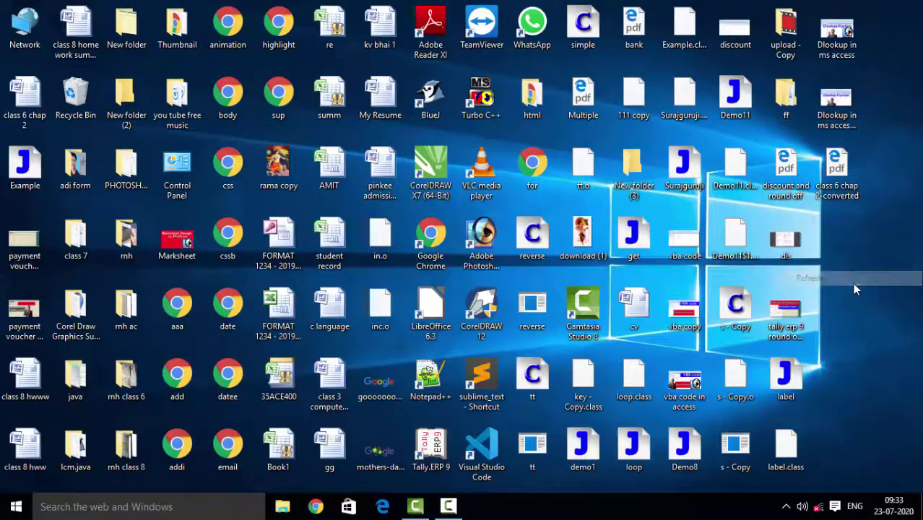
right_click(856, 287)
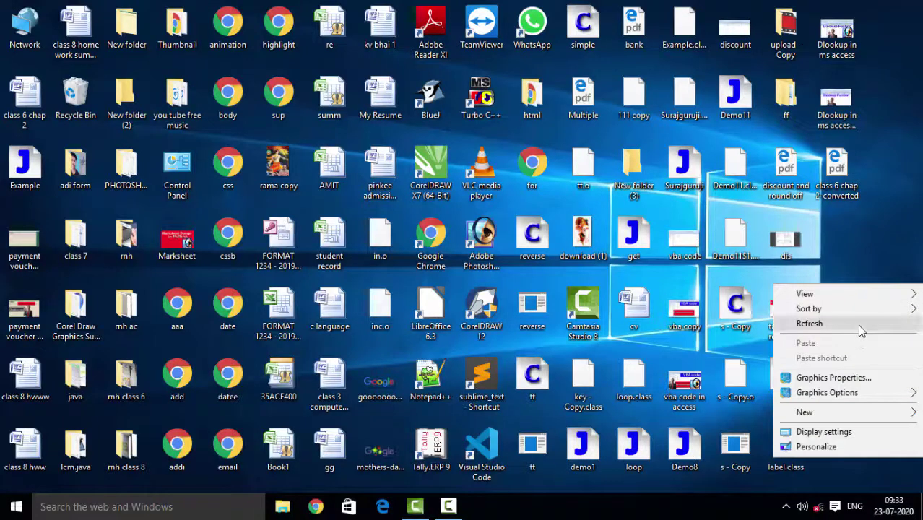
click(857, 324)
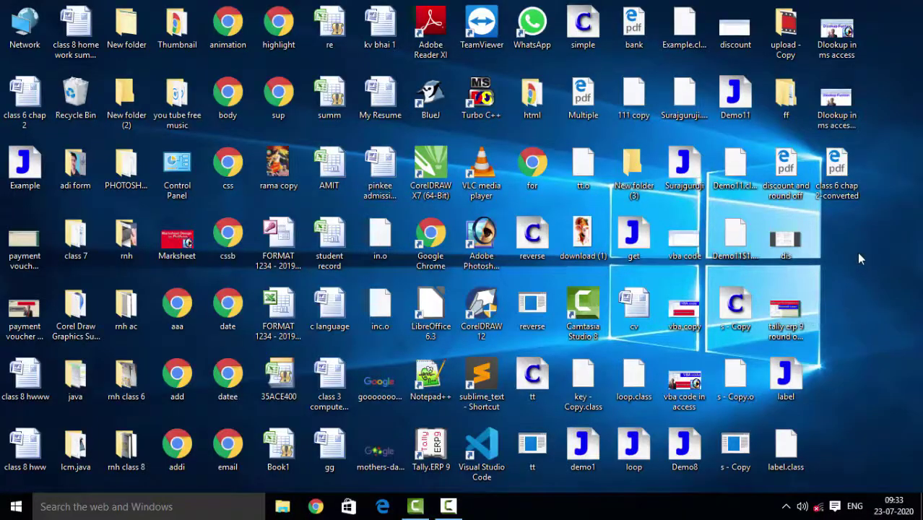
right_click(856, 251)
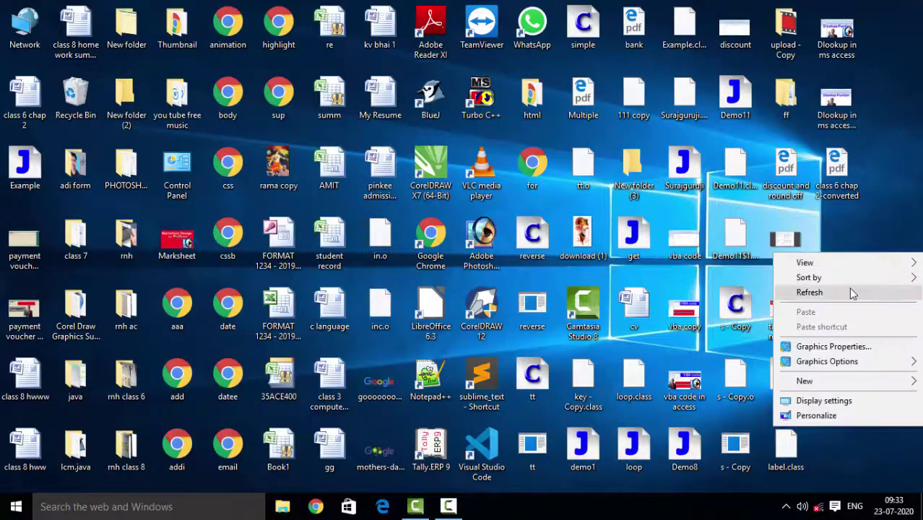
click(847, 289)
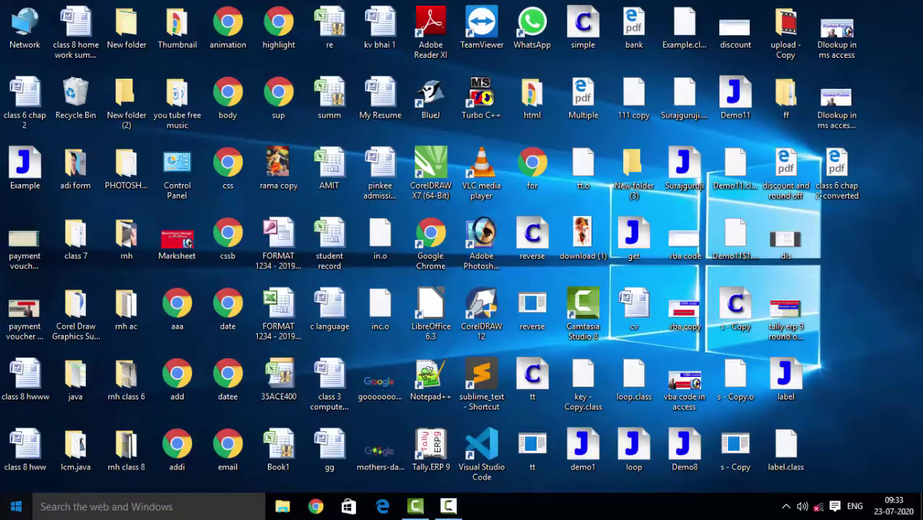
click(16, 506)
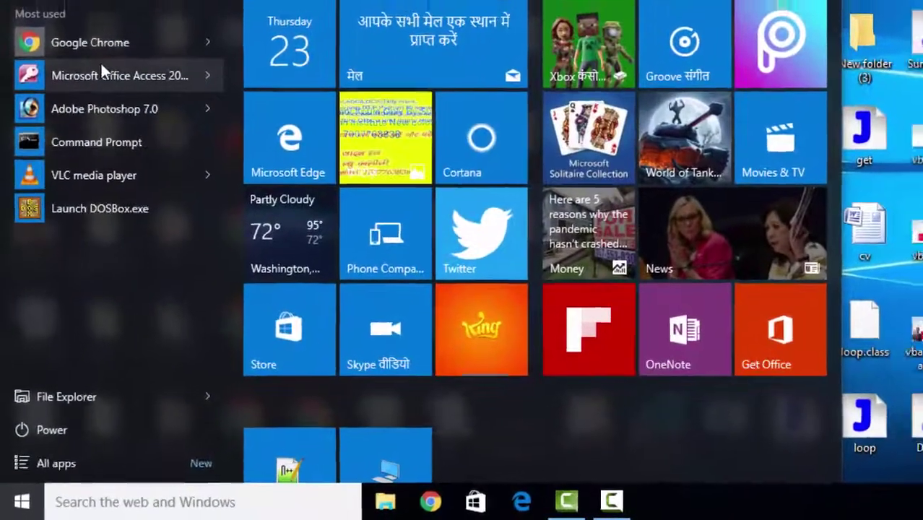
- Launch Microsoft Access and create the blank database Database334
click(101, 70)
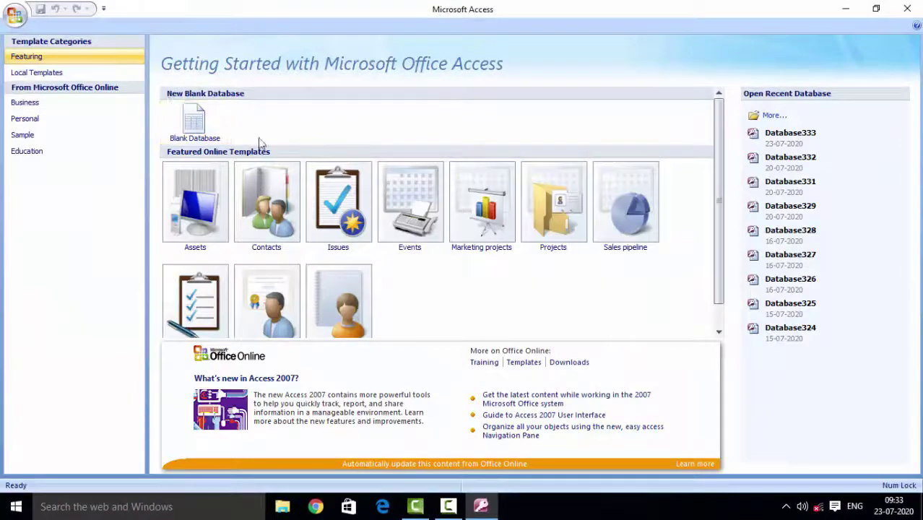
click(189, 127)
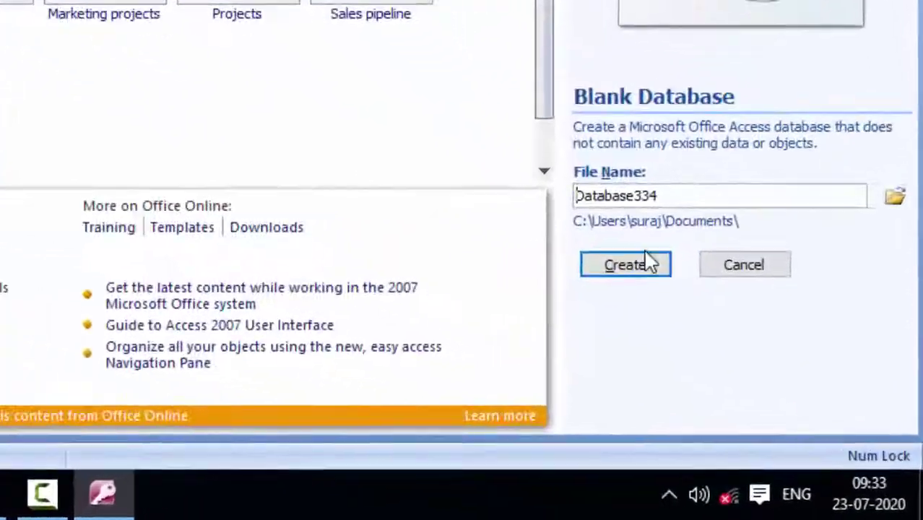
click(711, 335)
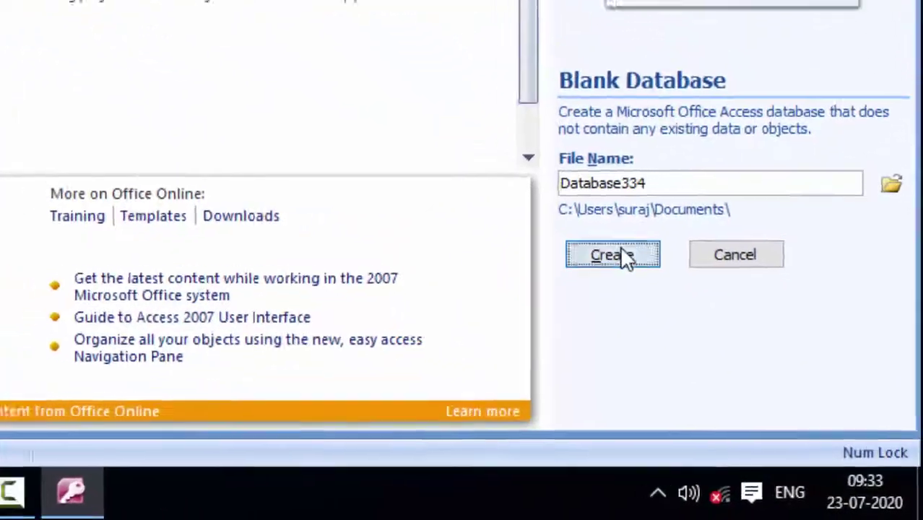
- Save Table1 as tbZStudent and open it in Design view
click(14, 56)
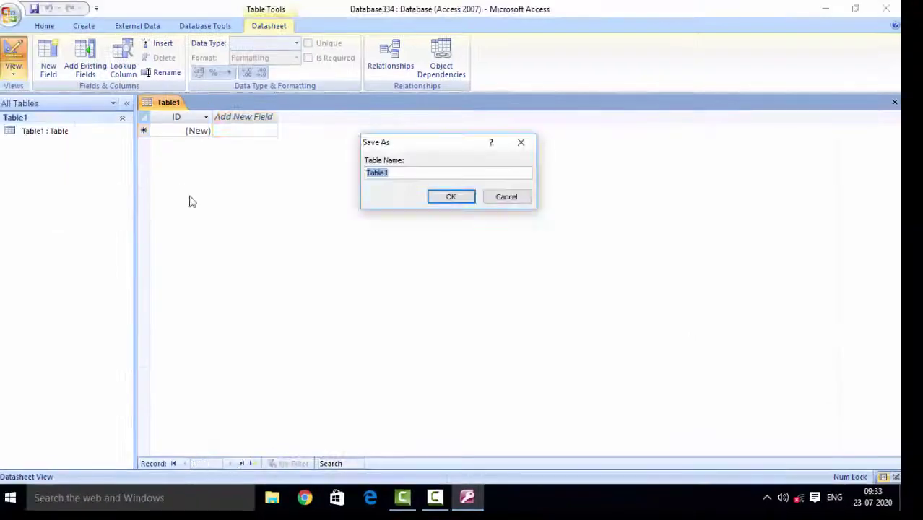
key(BackSpace)
text(tbZStudent)
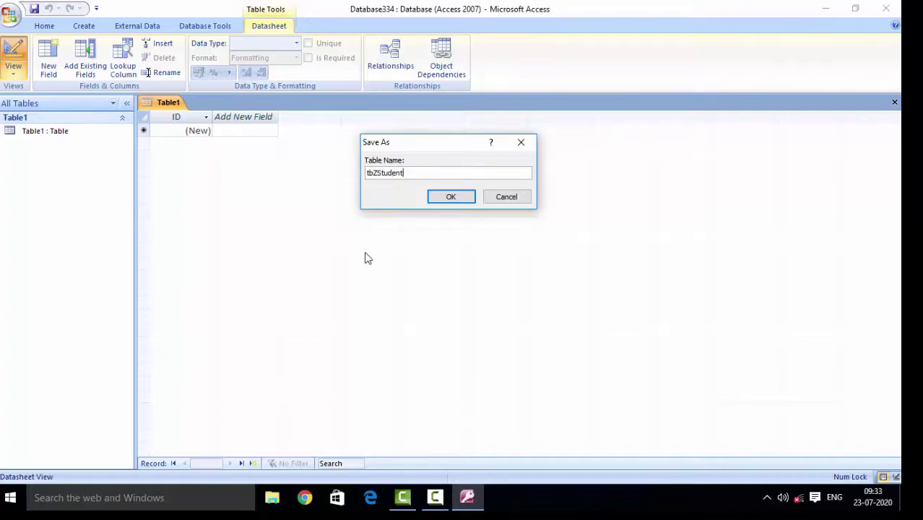
key(Return)
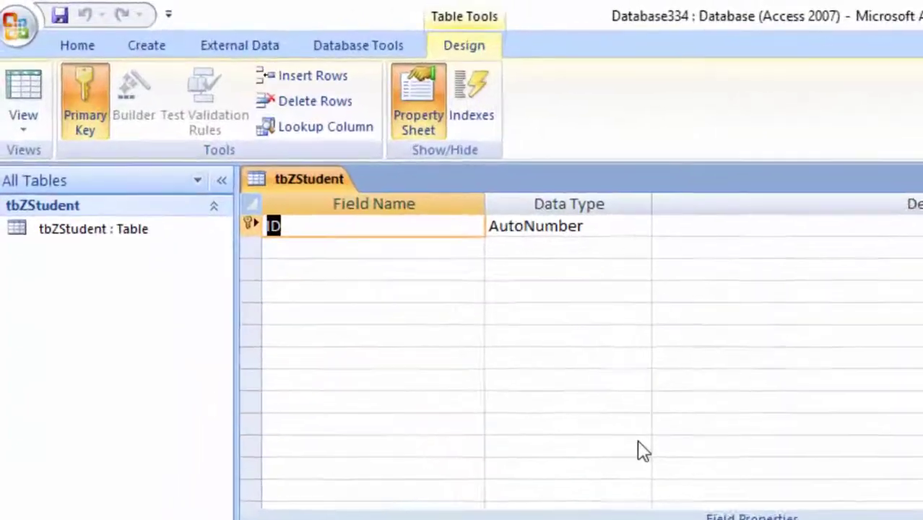
- Add a Name field below ID, accepting the reserved-word warning
key(Tab)
key(Tab)
key(Tab)
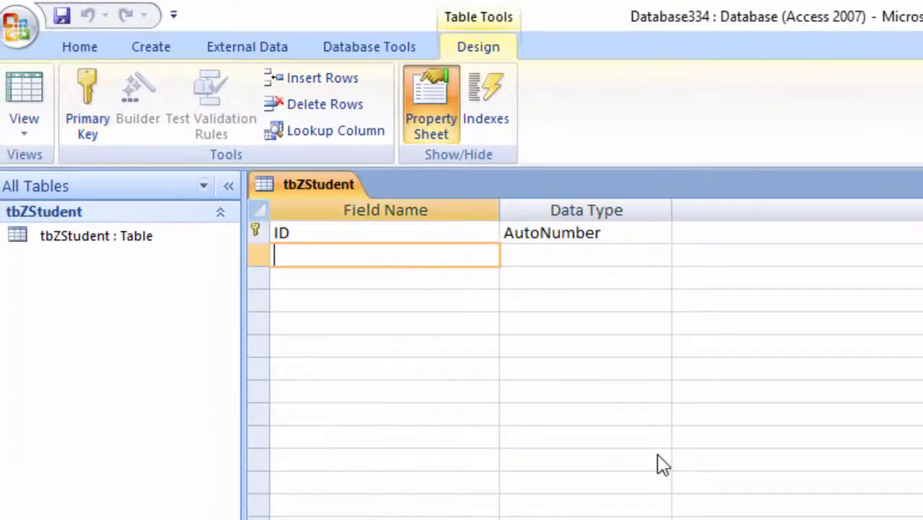
text(N)
text(ame)
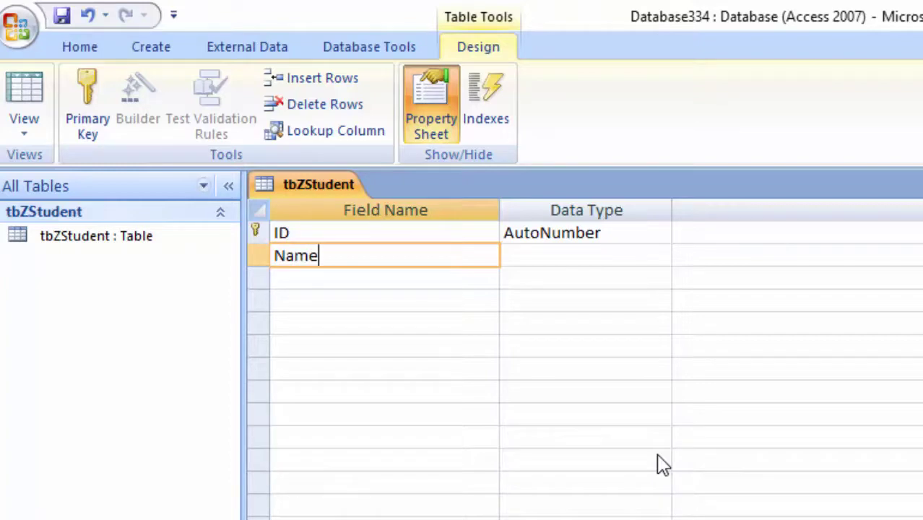
key(Tab)
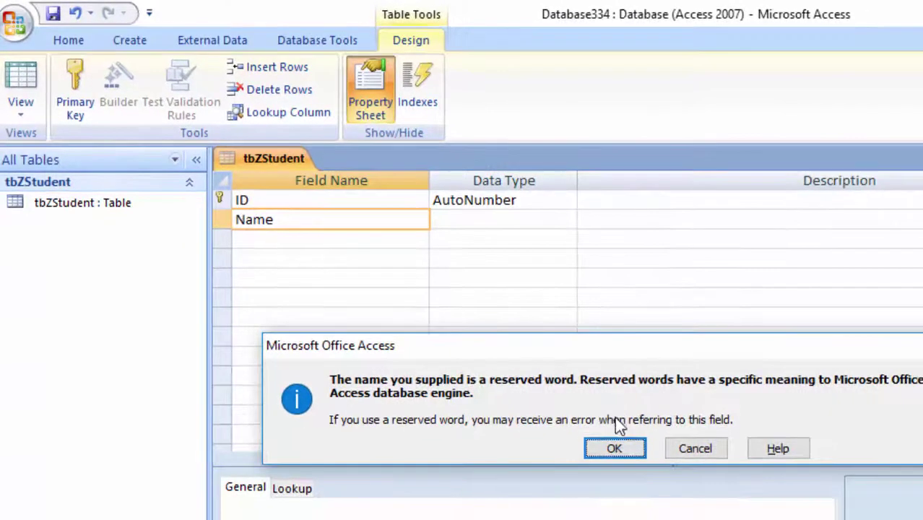
click(613, 453)
- Add a City field of Text type and switch the table to Datasheet view
click(264, 236)
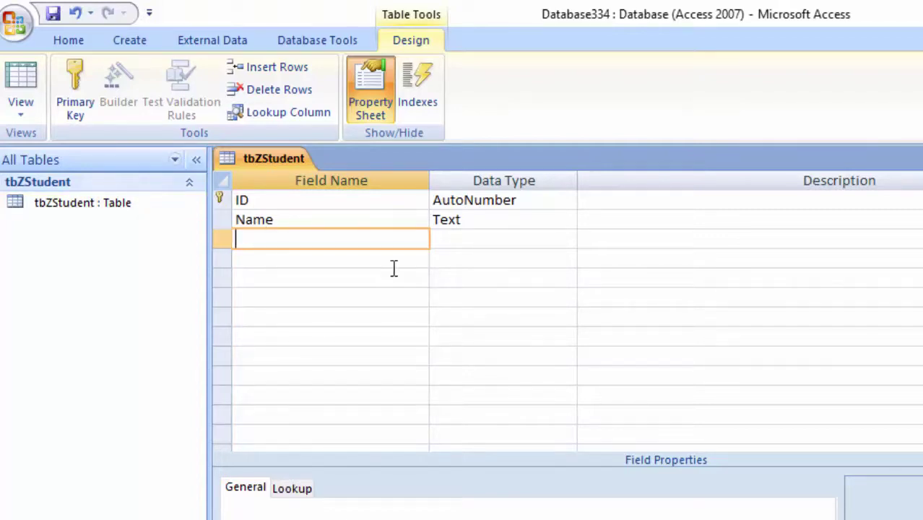
text(Ci)
text(ty)
click(526, 239)
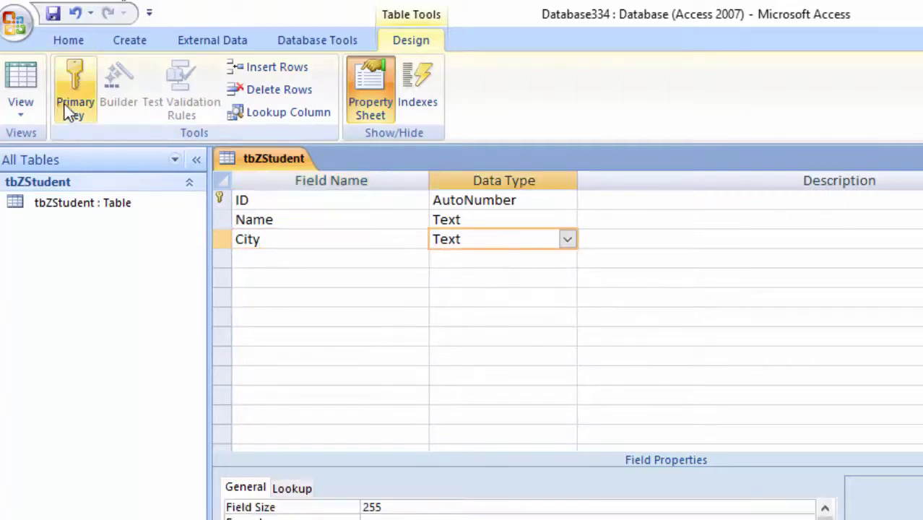
click(24, 75)
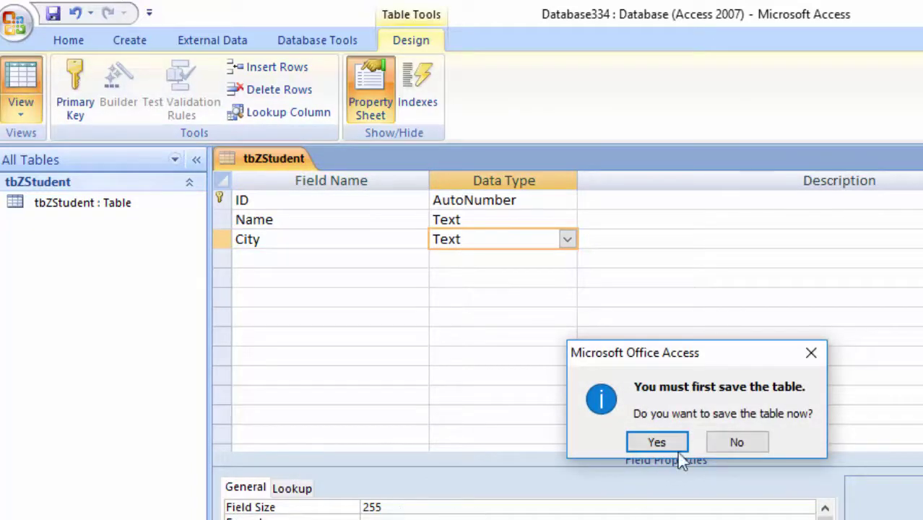
- Save the table and enter the first record: Ram from Deoria
click(670, 442)
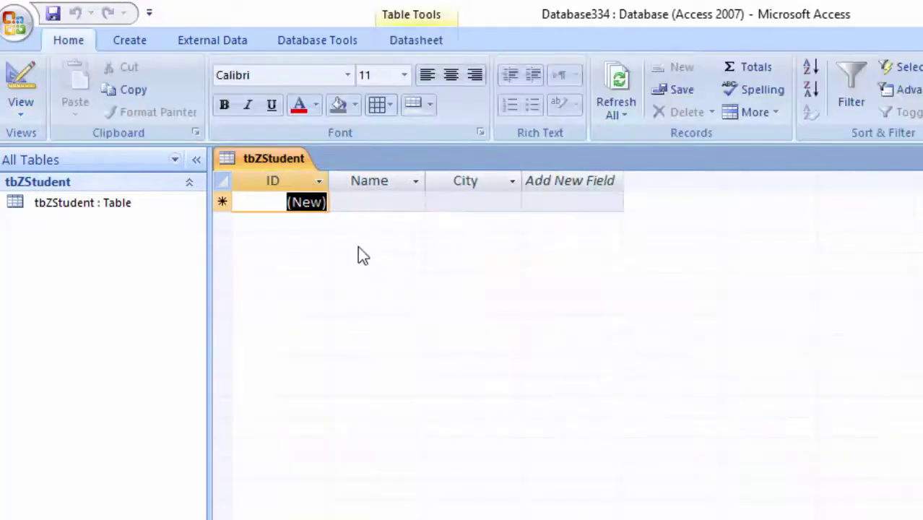
click(382, 201)
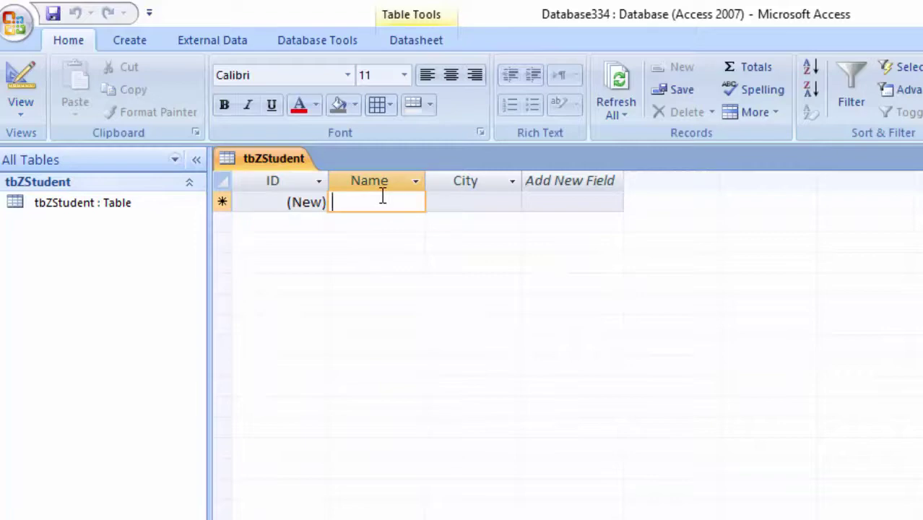
text(Ram)
key(Tab)
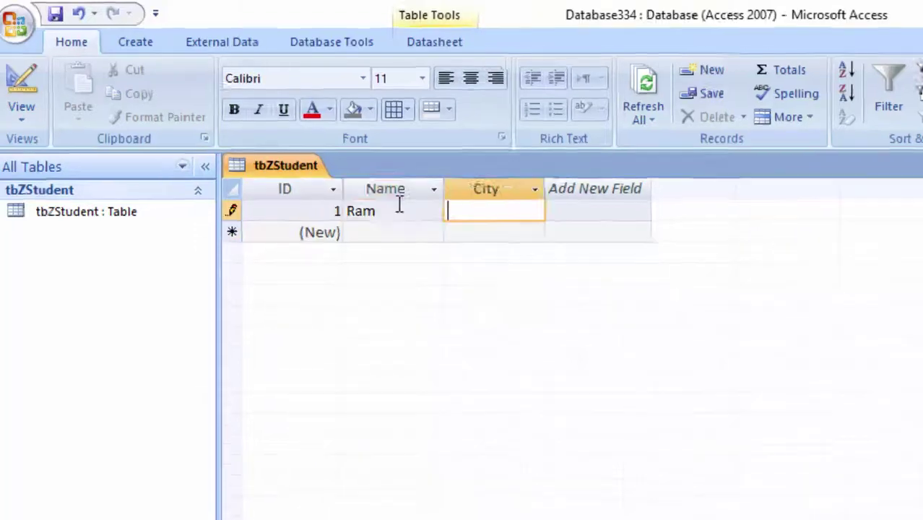
text(Deo)
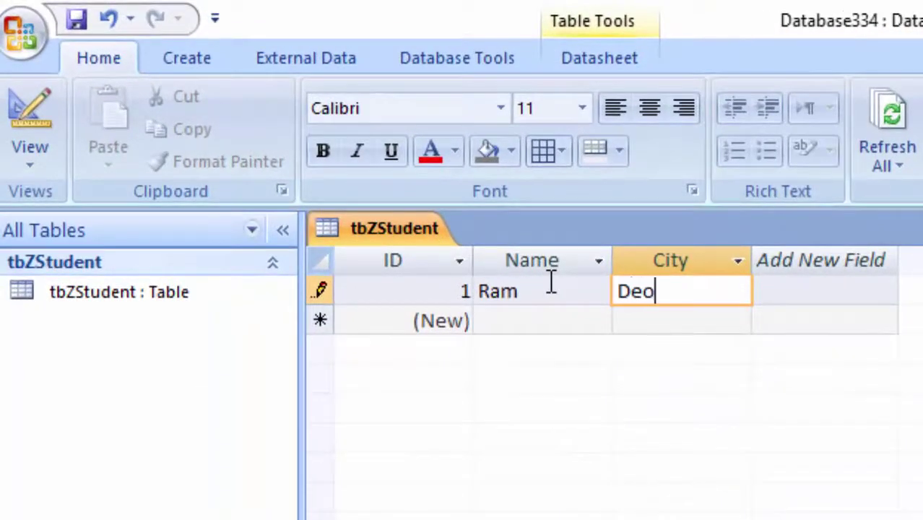
text(ria)
key(Tab)
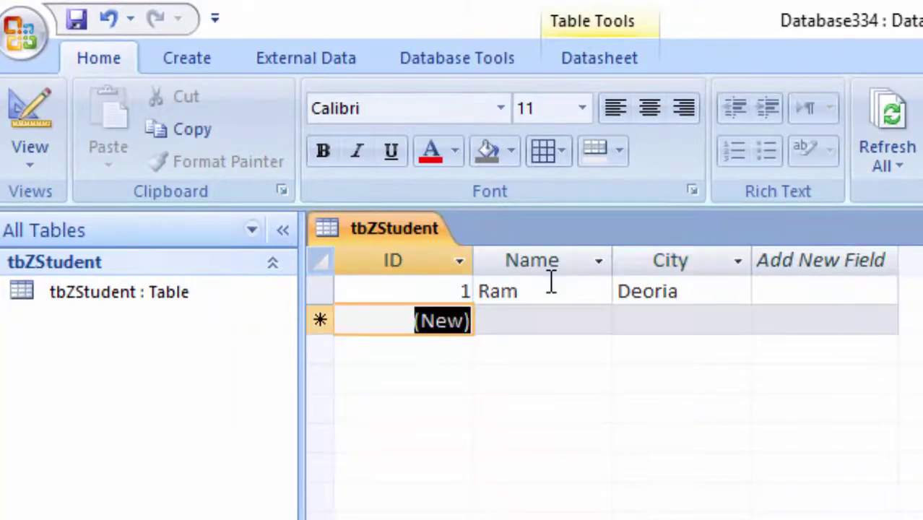
- Enter Shyam from Gorakhpur and type Deoria as Suresh's city
key(Tab)
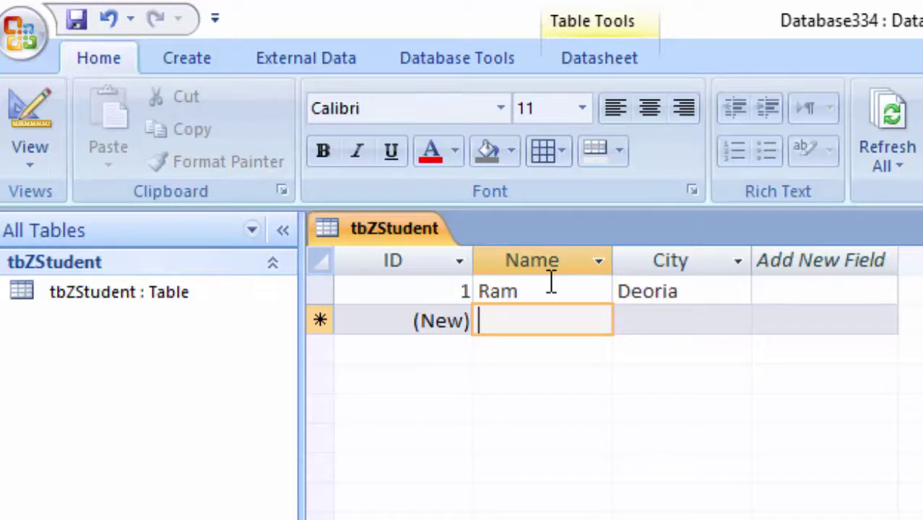
text(Shya)
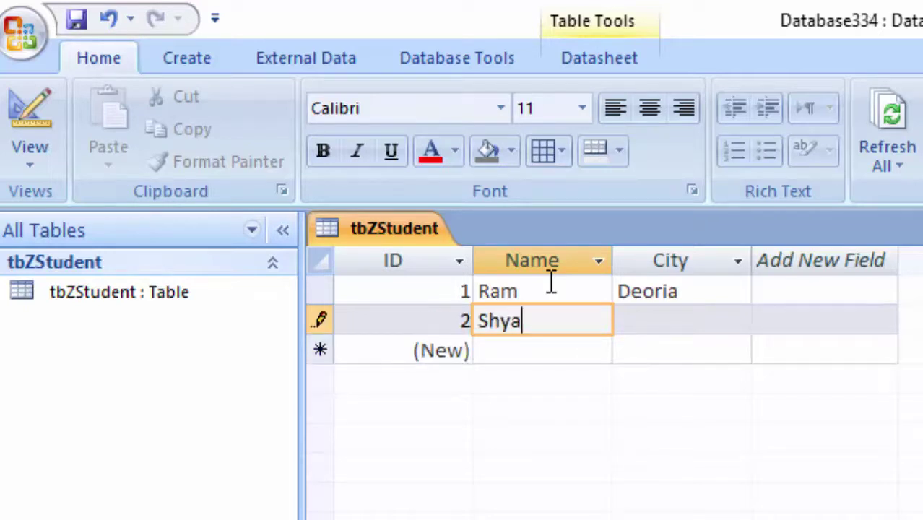
text(m)
key(Tab)
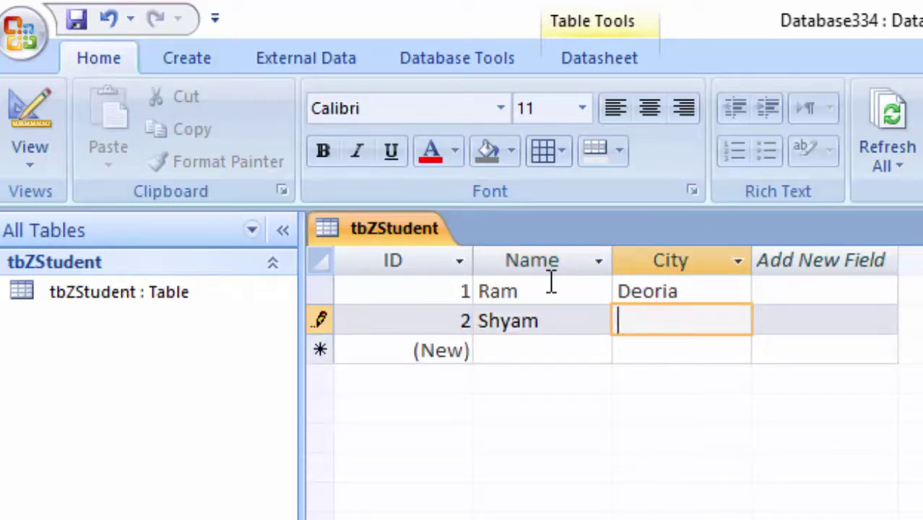
text(Gor)
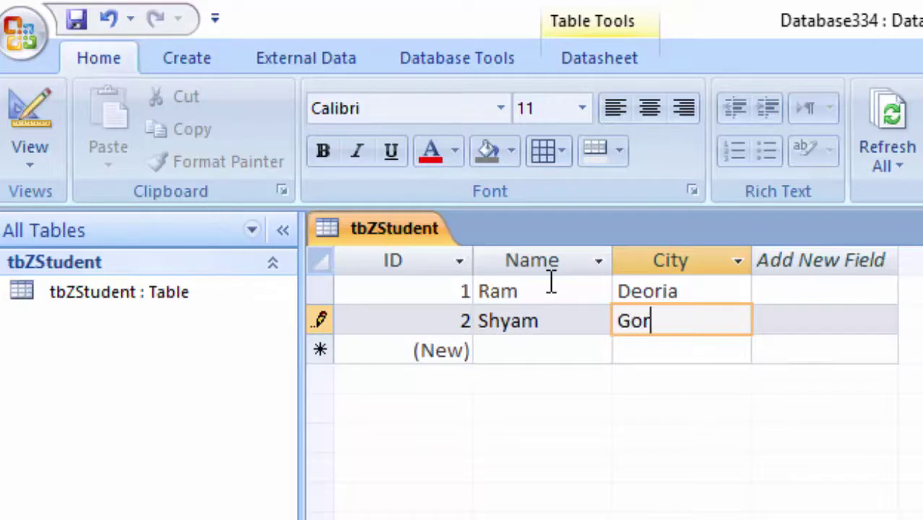
text(akhpu)
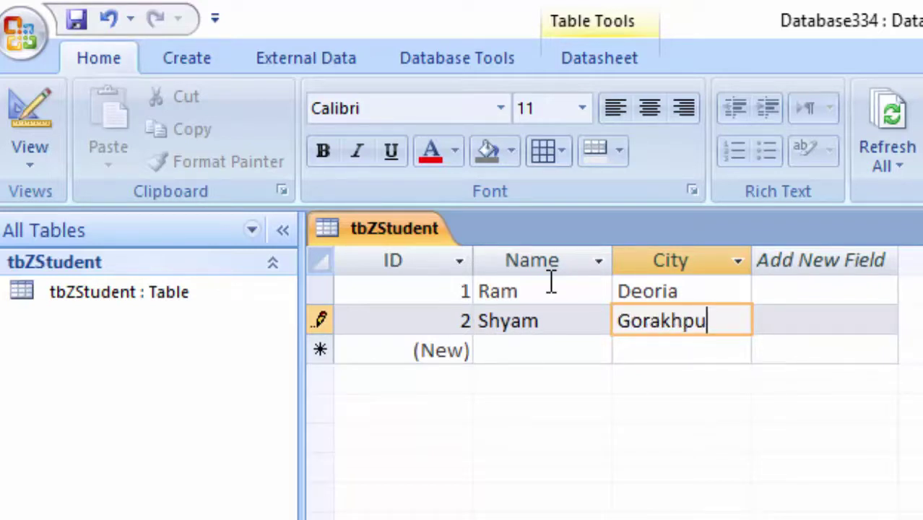
text(r)
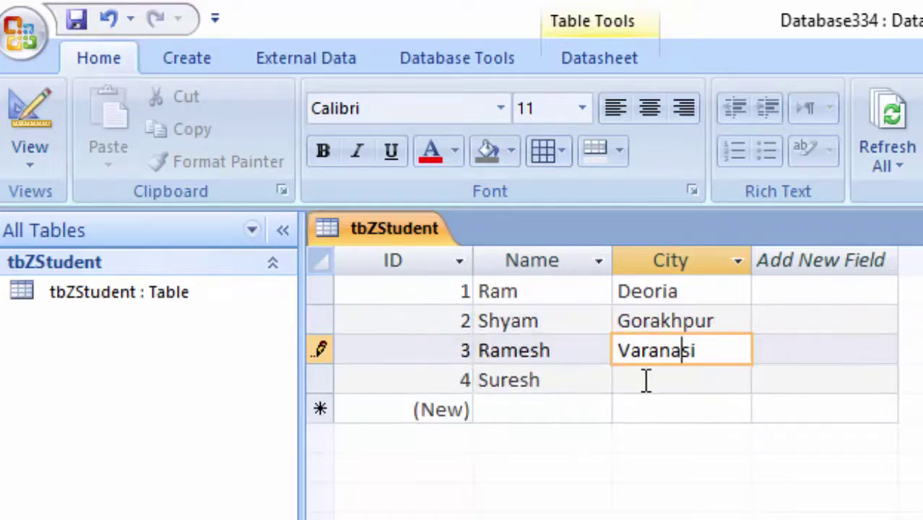
click(648, 379)
text(De)
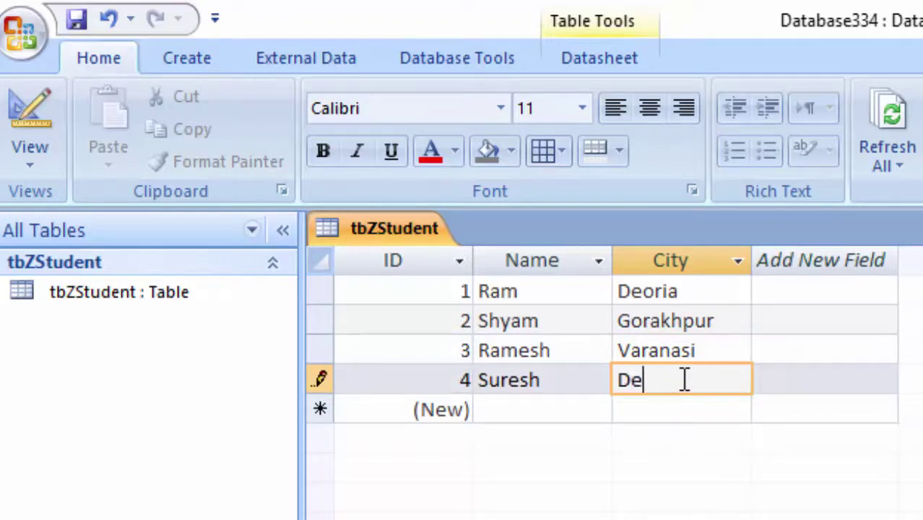
text(oria)
- Save the student records and switch to the Create ribbon
click(77, 20)
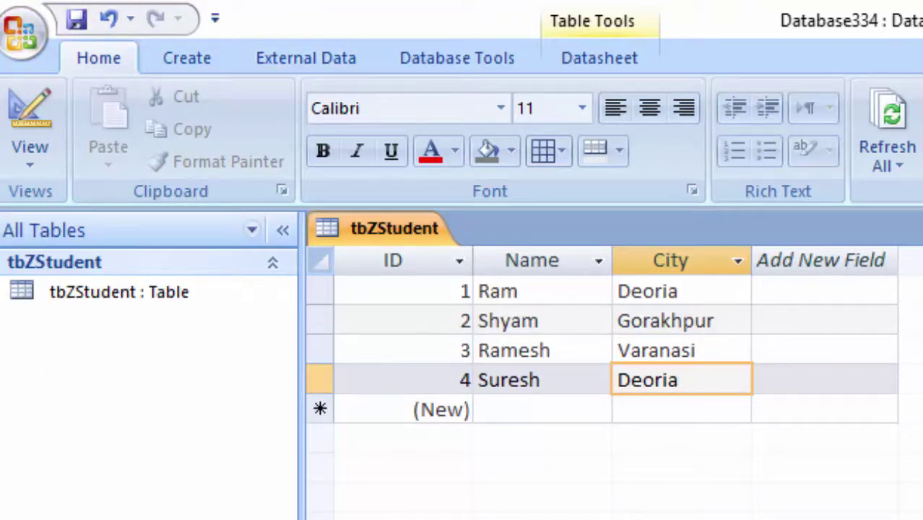
click(210, 54)
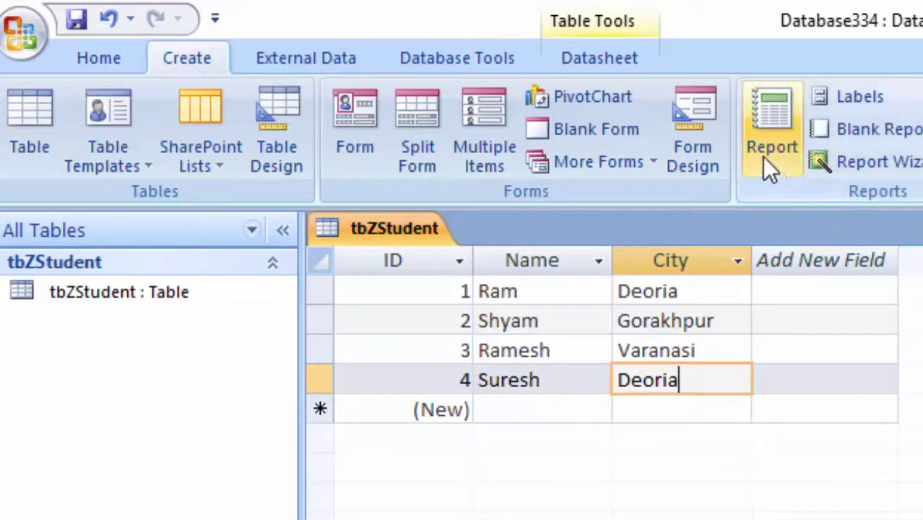
- Create a blank design form and add the ID, Name and City fields from tbZStudent
click(686, 112)
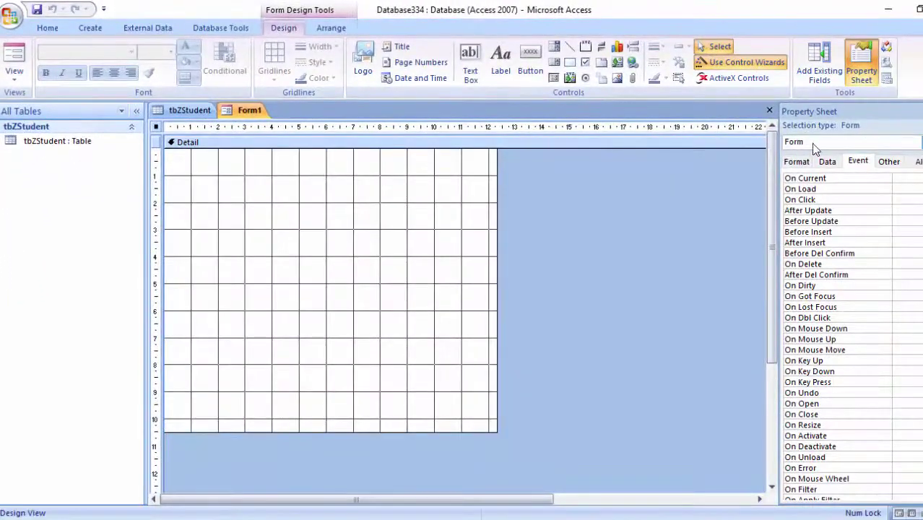
click(817, 64)
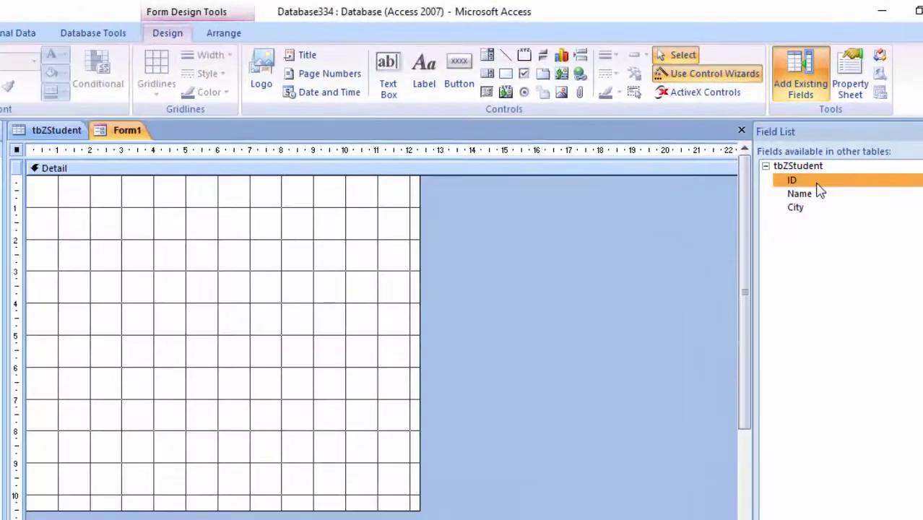
double_click(817, 181)
double_click(808, 195)
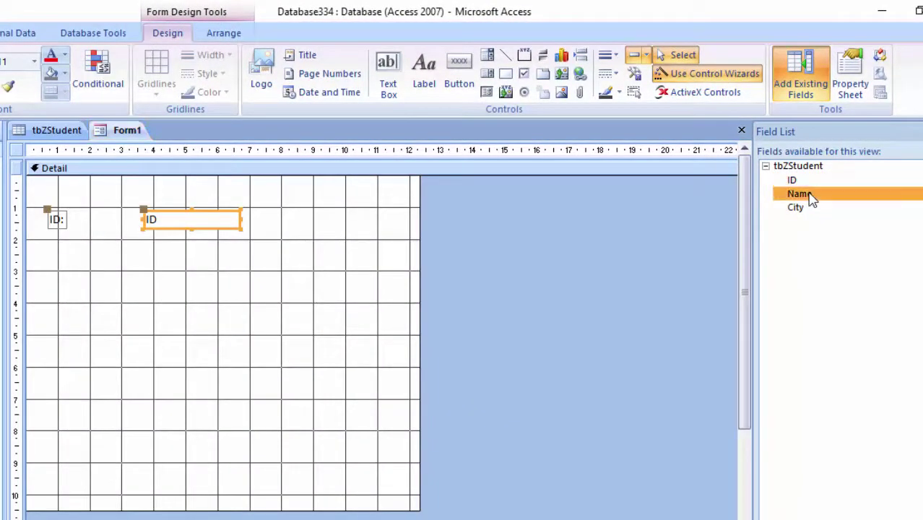
double_click(804, 208)
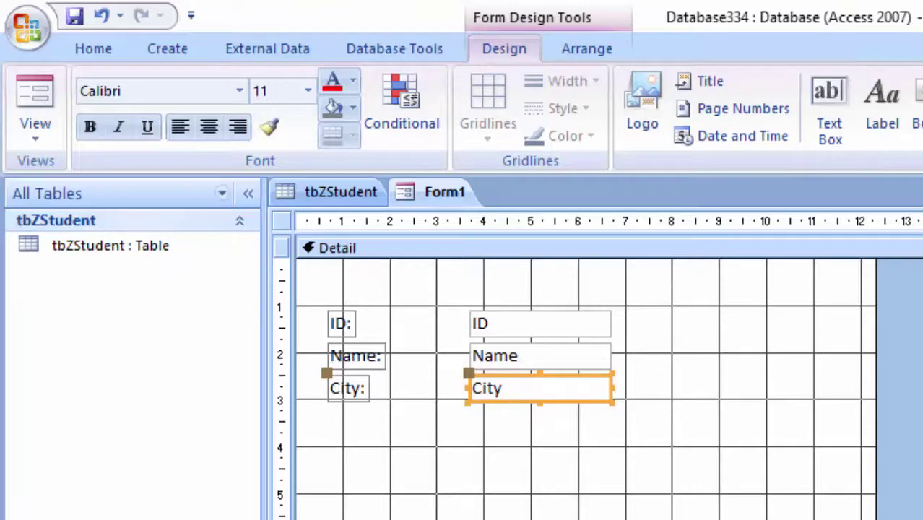
click(433, 494)
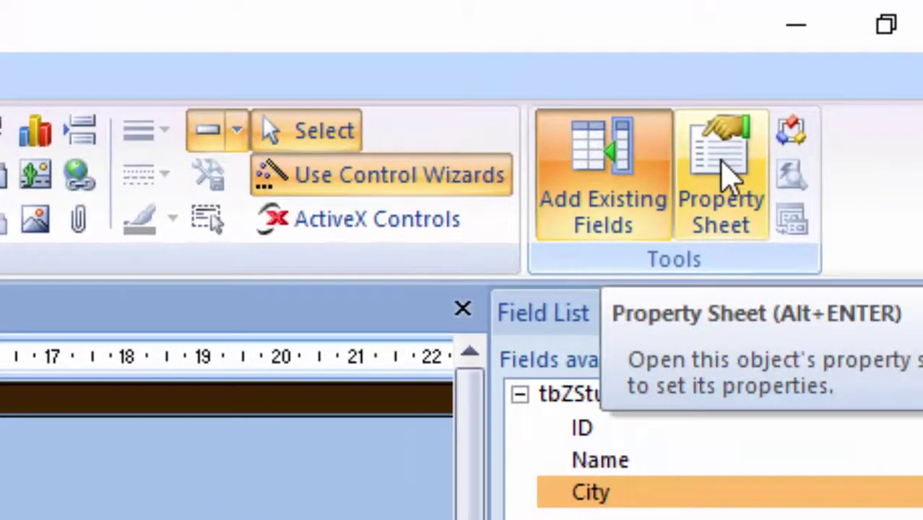
- Show the whole form's properties and launch the builder for its On Load event
click(729, 177)
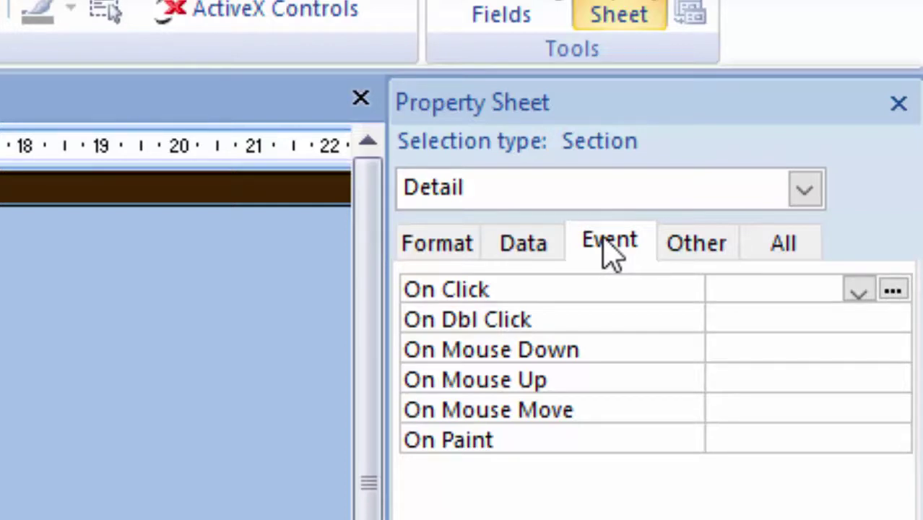
click(802, 192)
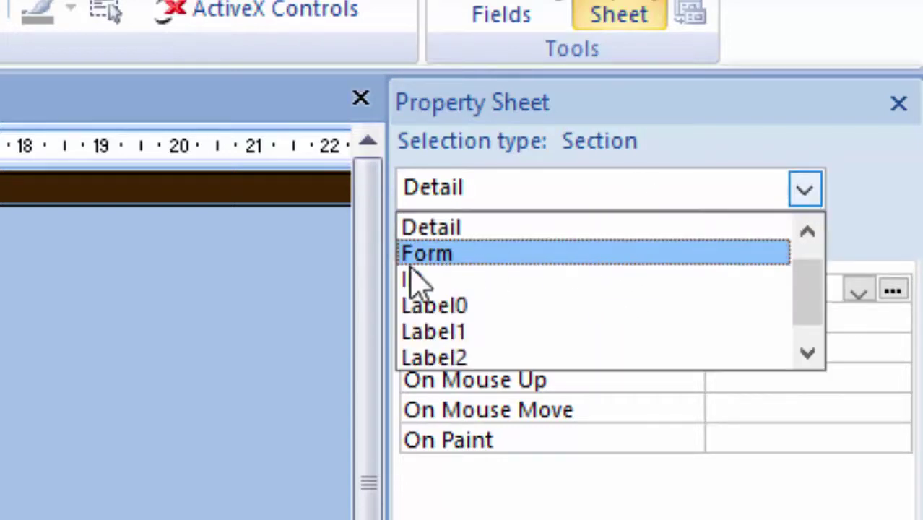
click(514, 258)
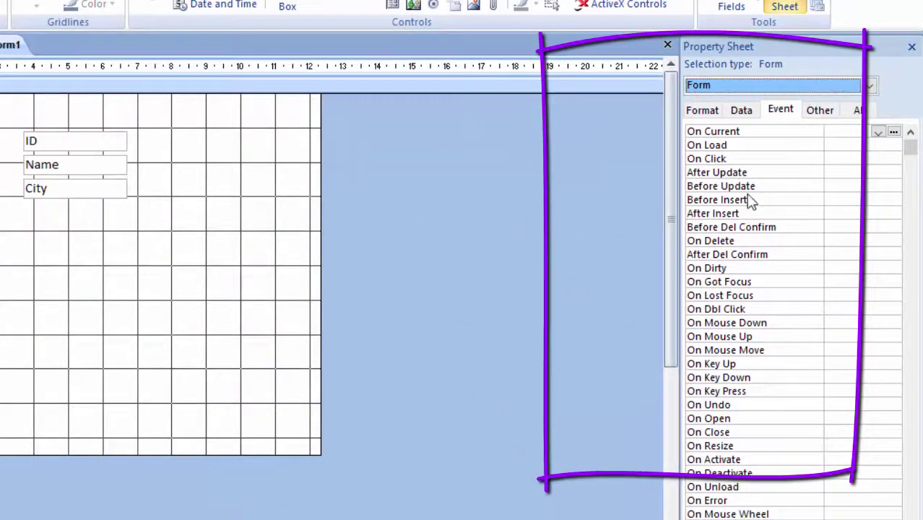
click(834, 143)
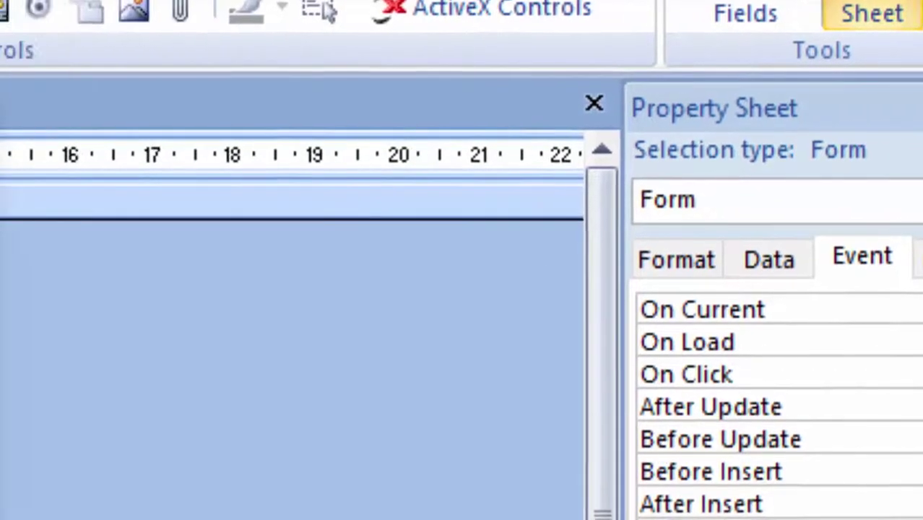
click(853, 345)
- Choose the Code Builder and begin typing Form_ inside the Form_Load procedure
key(Return)
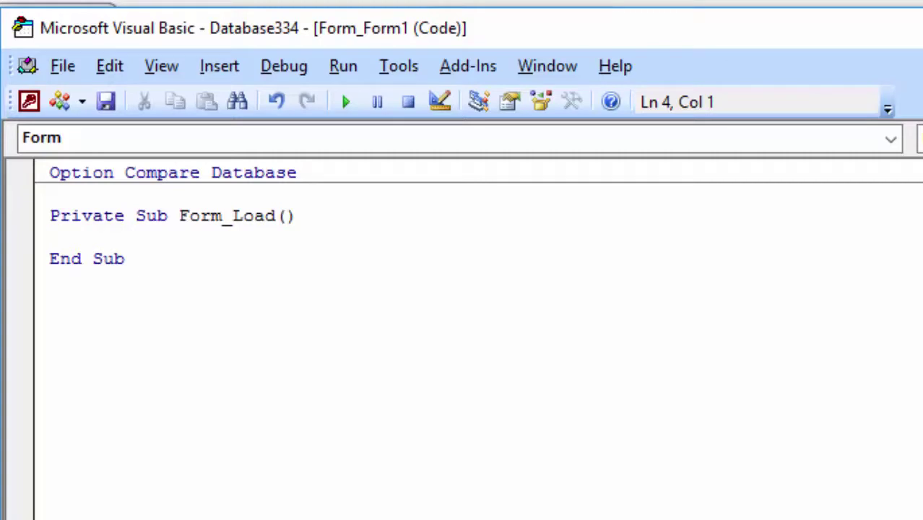
text(F)
text(i)
key(BackSpace)
text(orm)
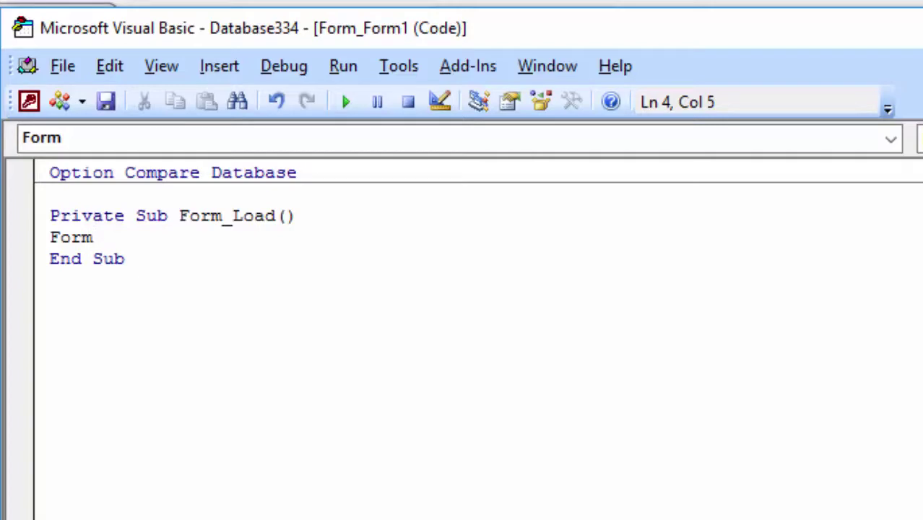
text(_)
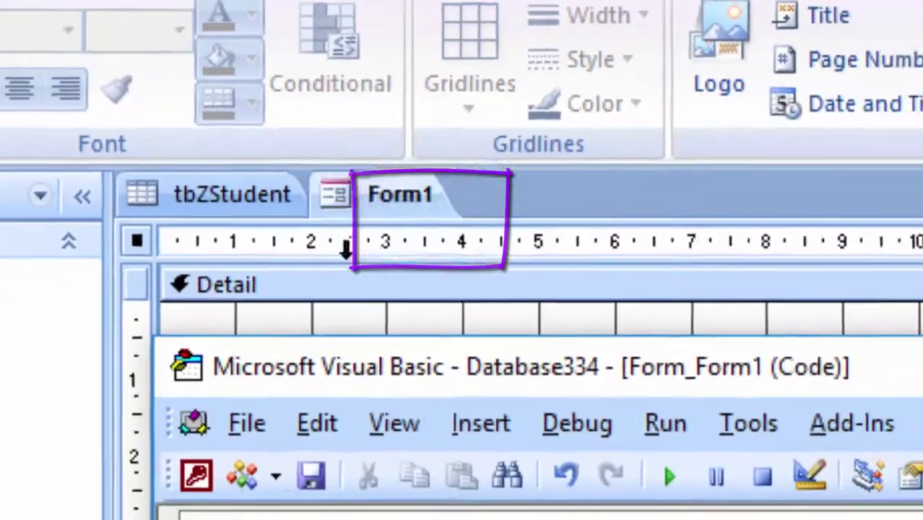
- Complete the line Form_Form1.Caption = "The Sign in Computer Institute"
drag(405, 419, 383, 217)
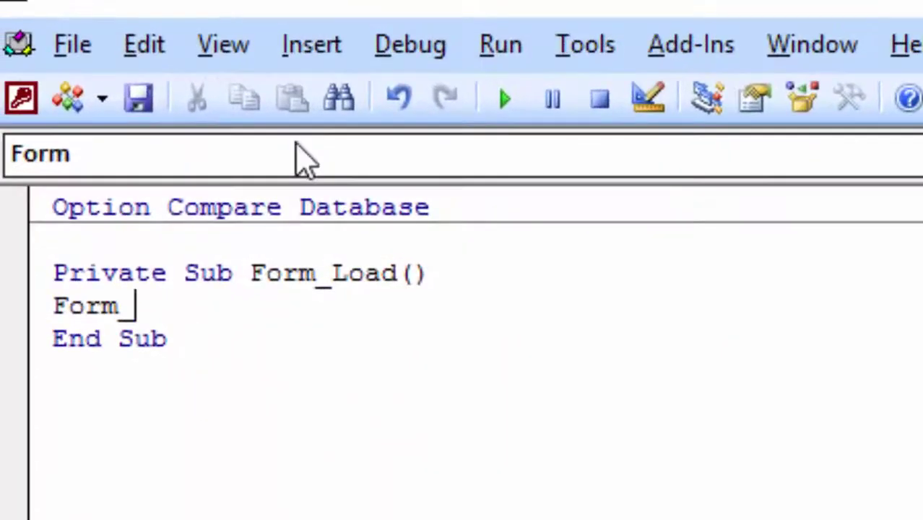
text(Fo)
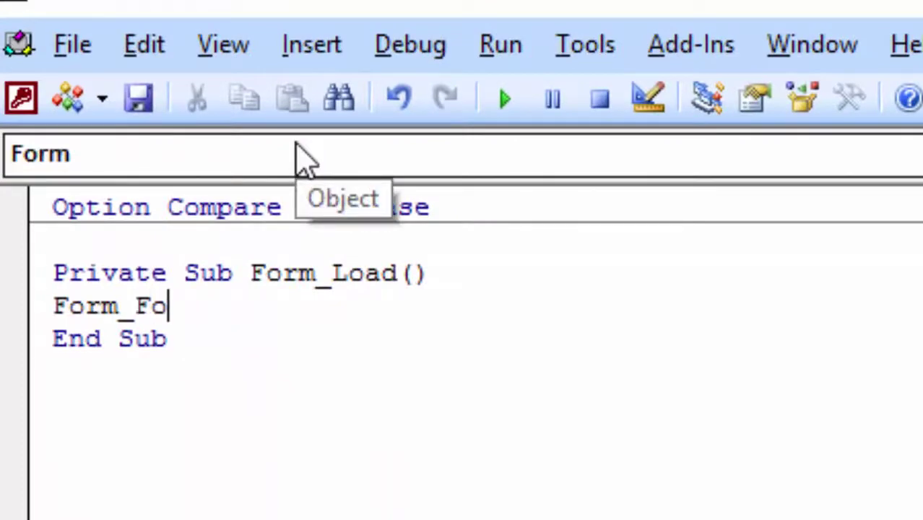
text(rm1)
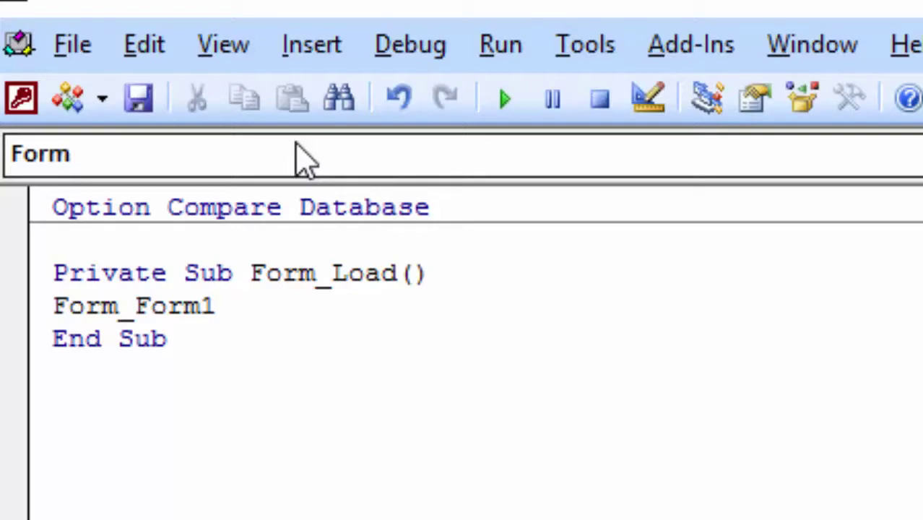
text(.)
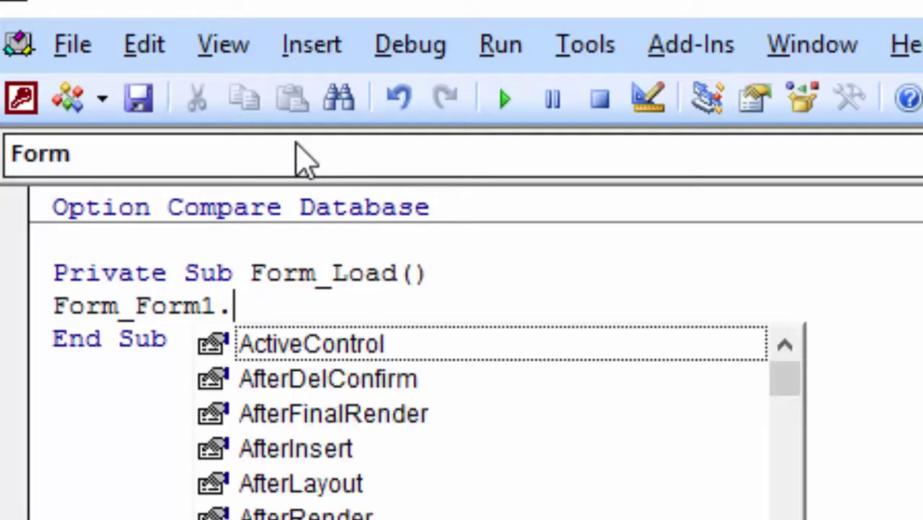
text(c)
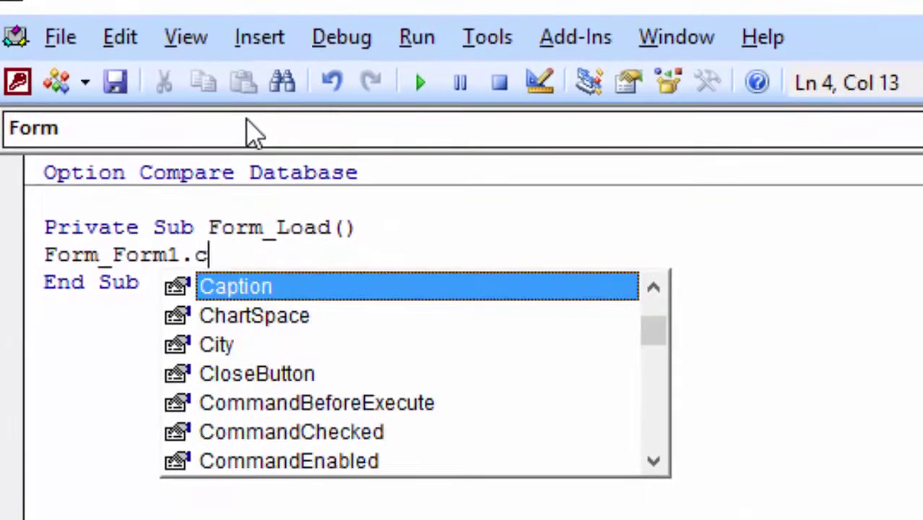
key(Tab)
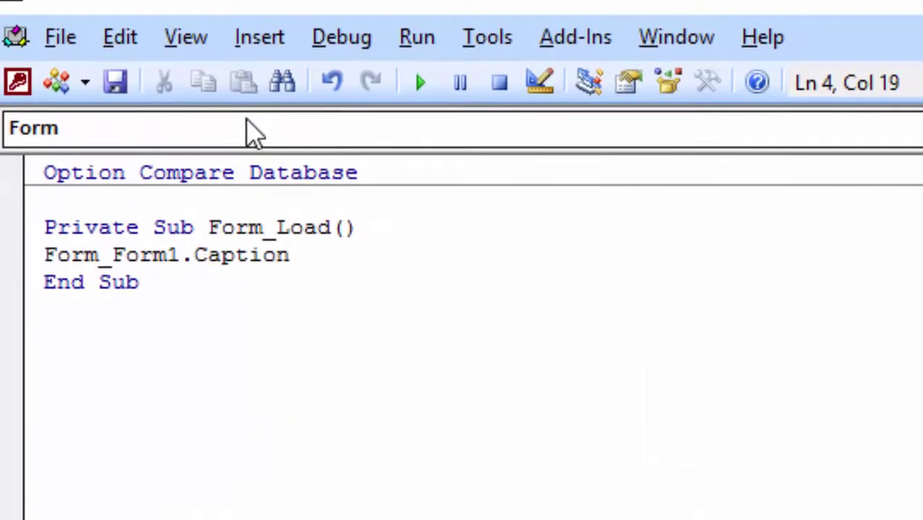
text( =)
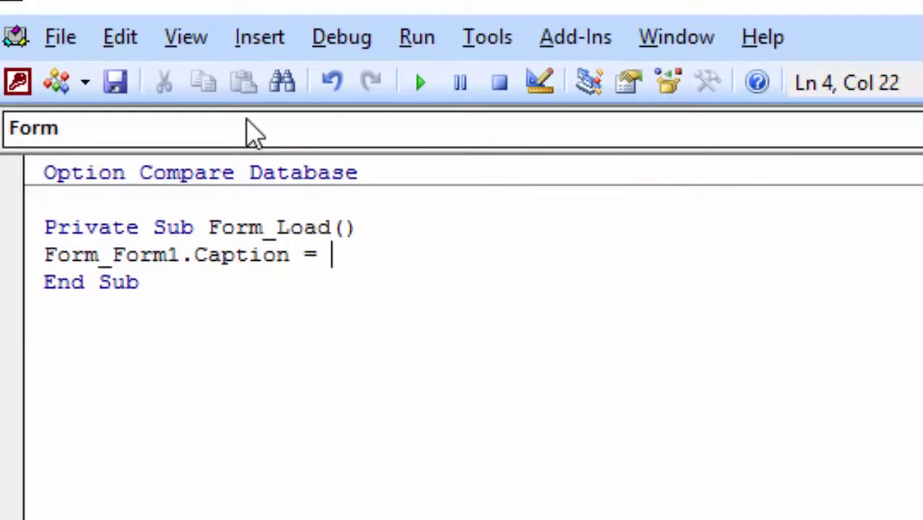
text(")
text(T)
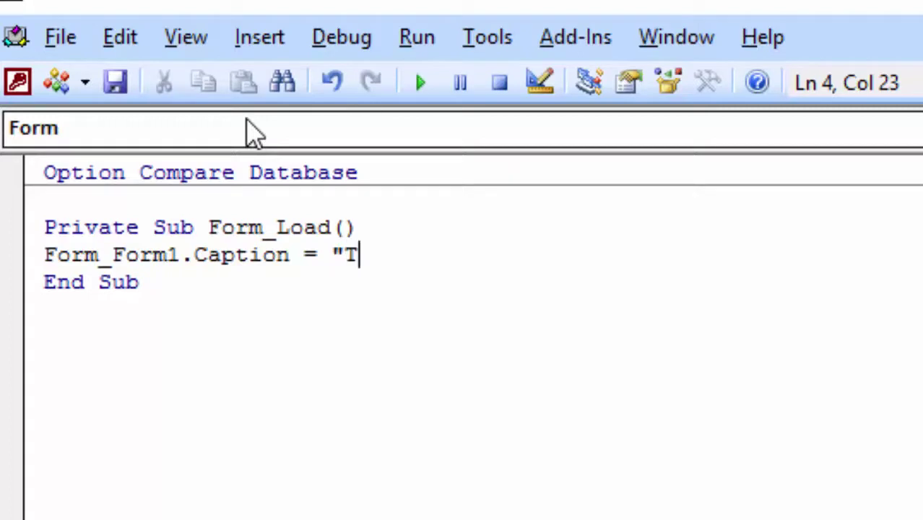
text(he )
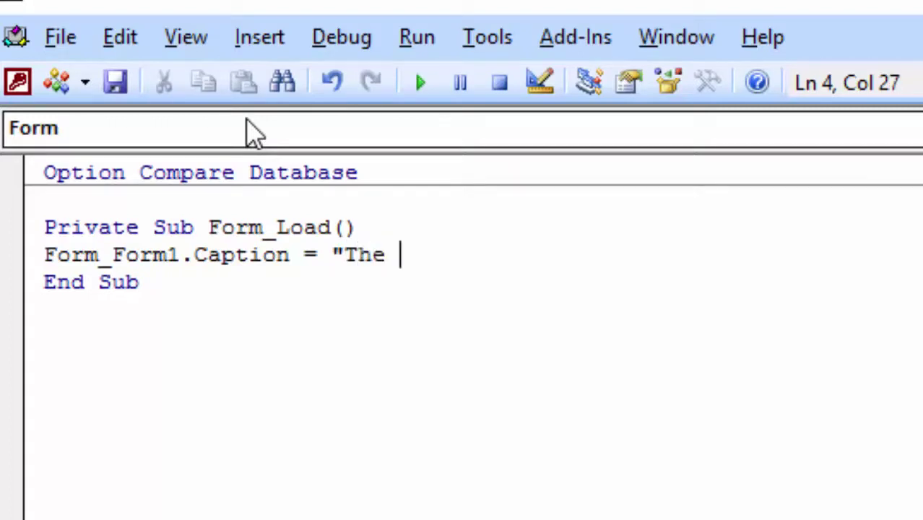
text(Sign)
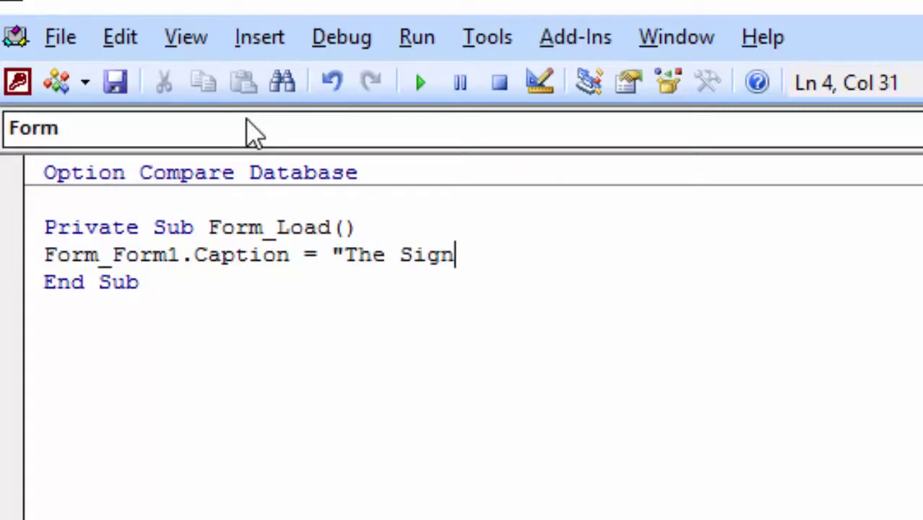
text( in C)
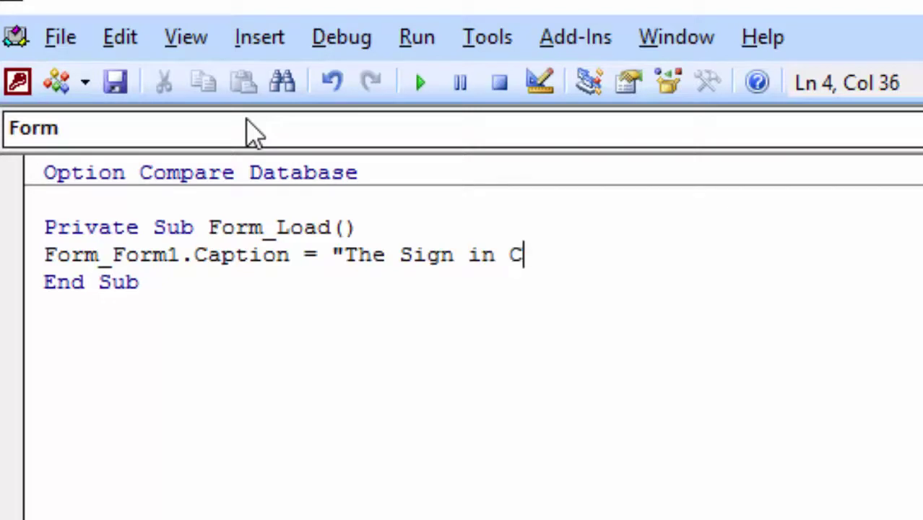
text(o)
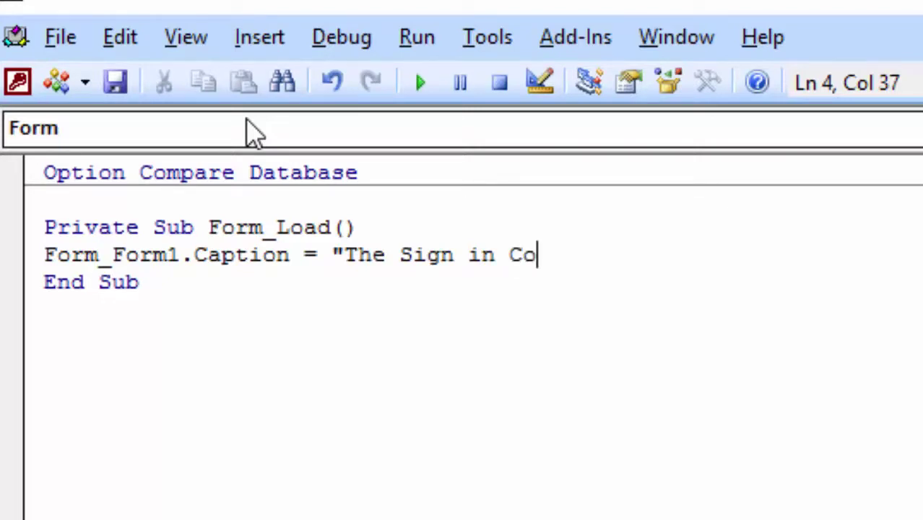
text(n)
key(BackSpace)
text(mp)
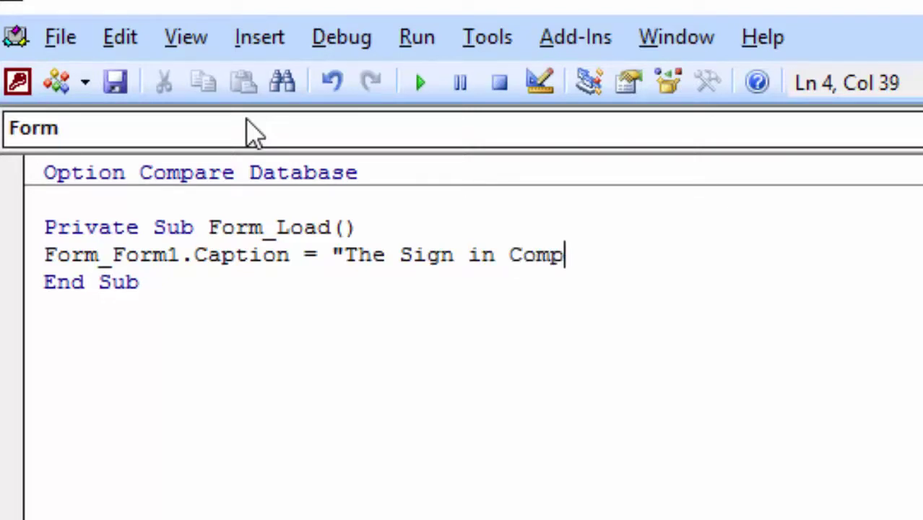
text(uter )
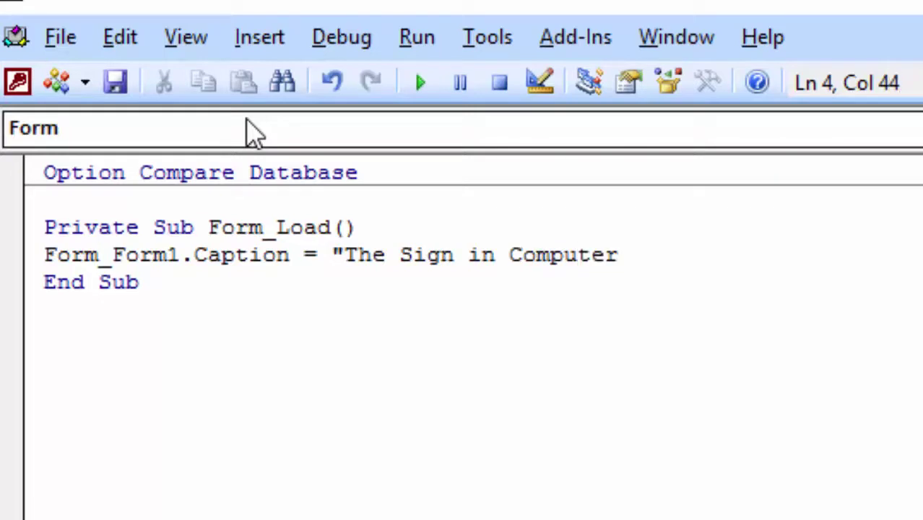
text(Insti)
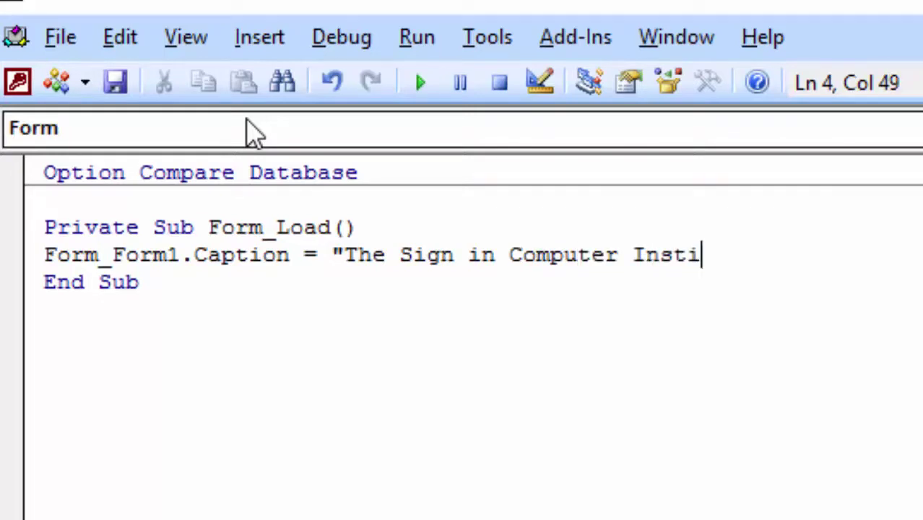
text(tute)
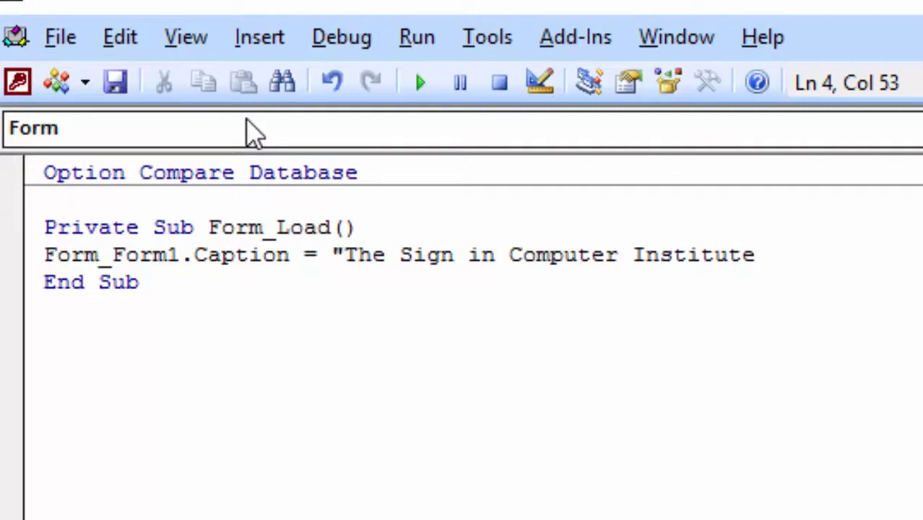
text(")
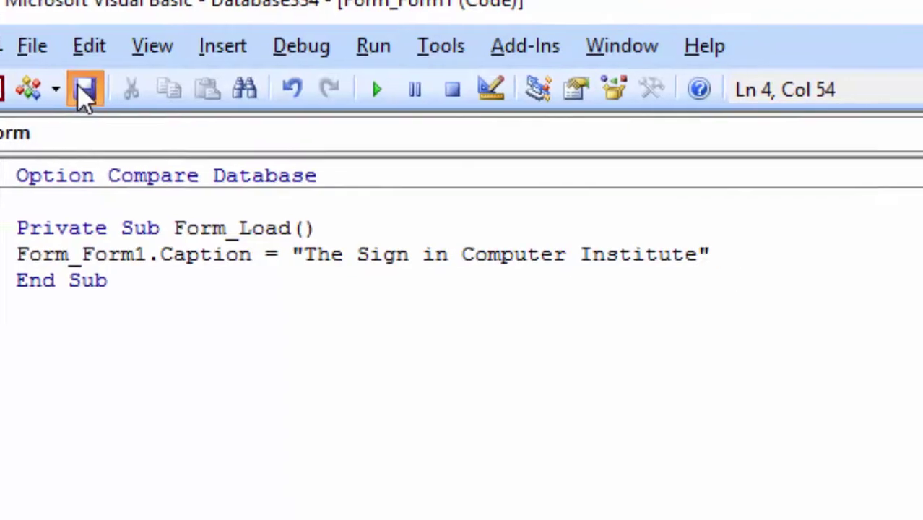
- Save the form as Form1, return to Access, and run it in Form view
click(149, 100)
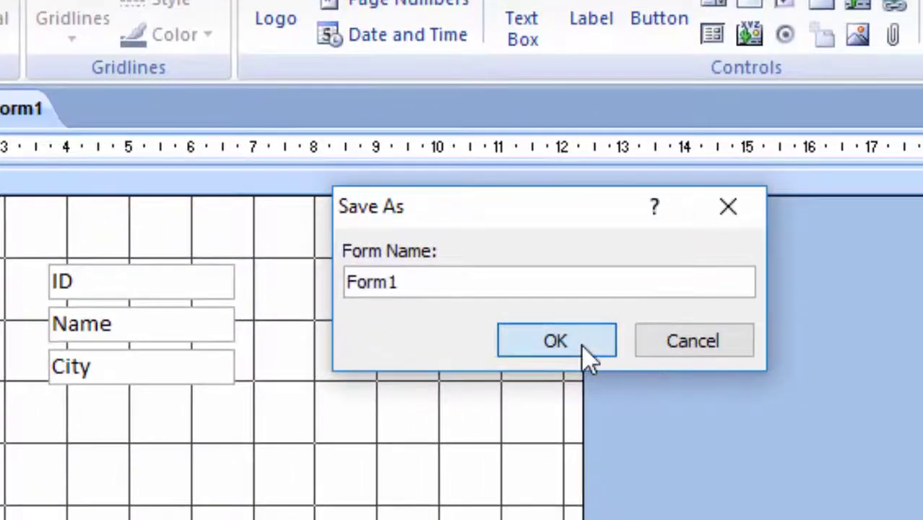
click(766, 377)
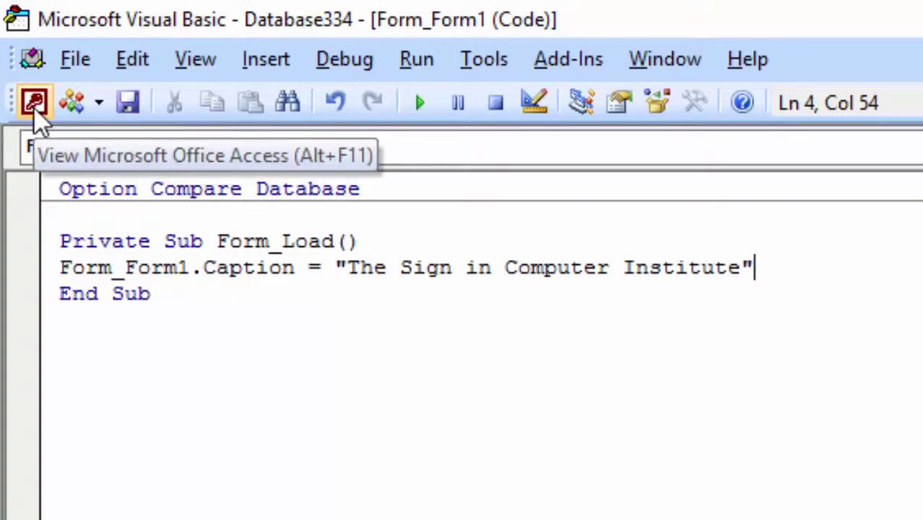
click(35, 108)
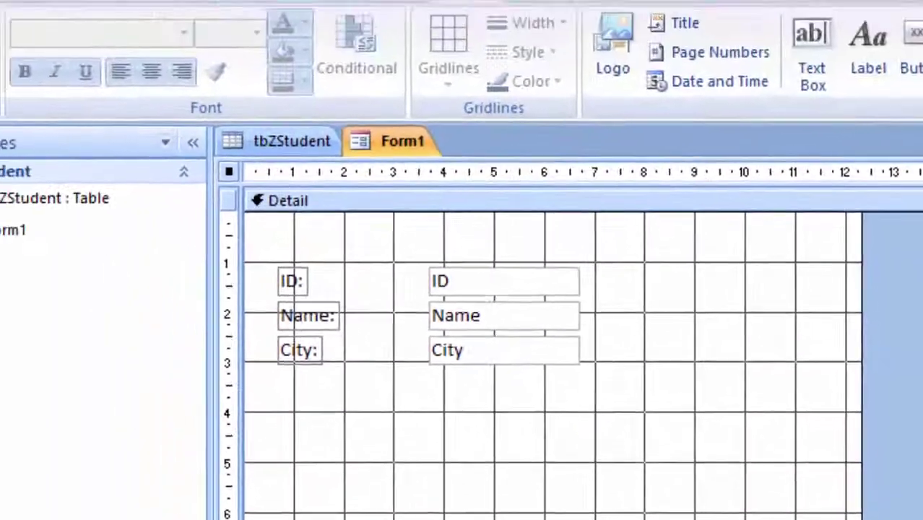
click(34, 97)
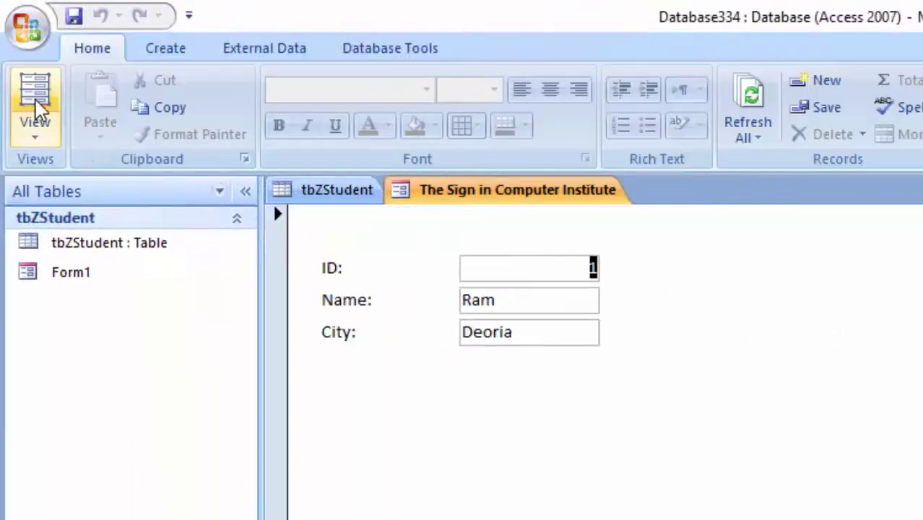